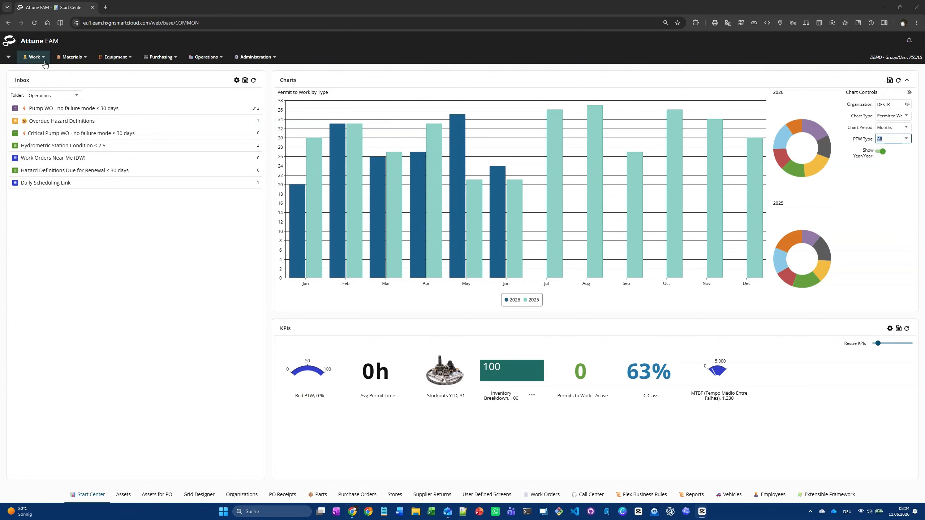
Open the Work Order Planning screen from the work management area.
click(44, 61)
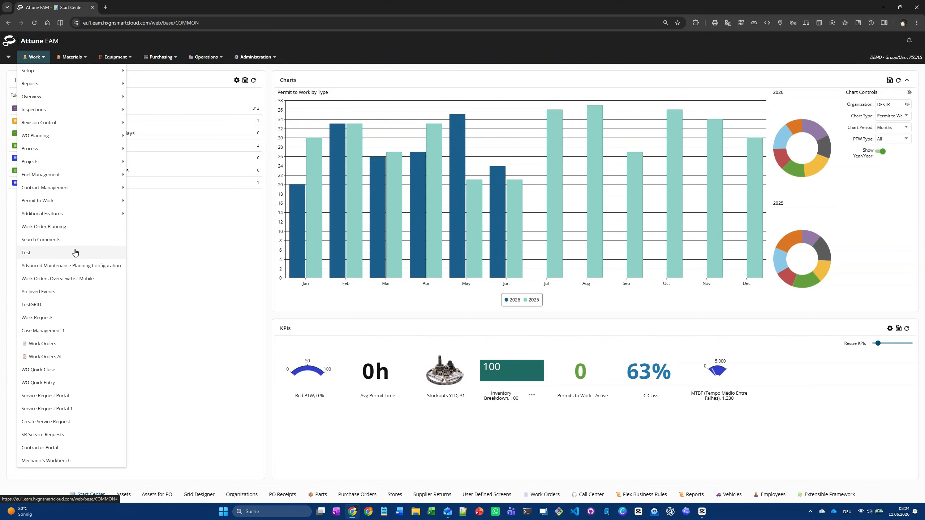
click(77, 226)
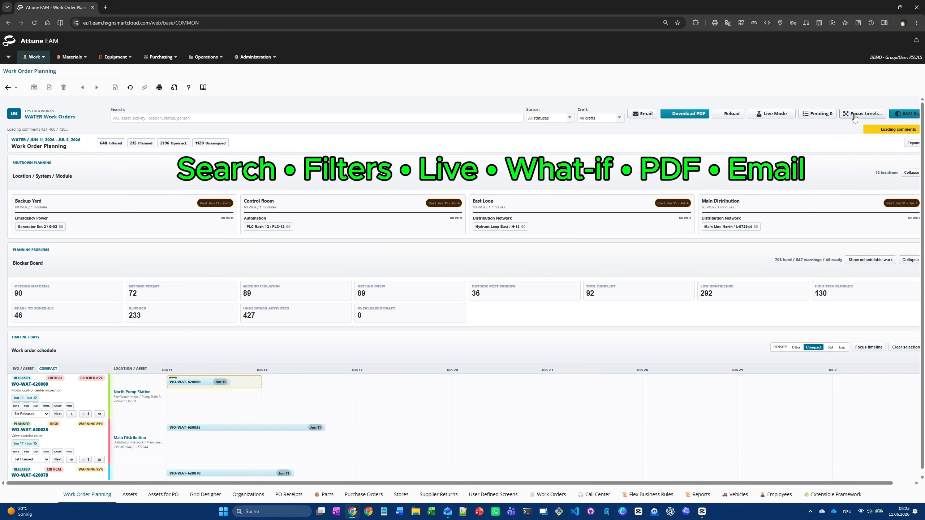
Try the Current Style design, return to EAM Style, and expand and collapse the planning summary.
click(903, 117)
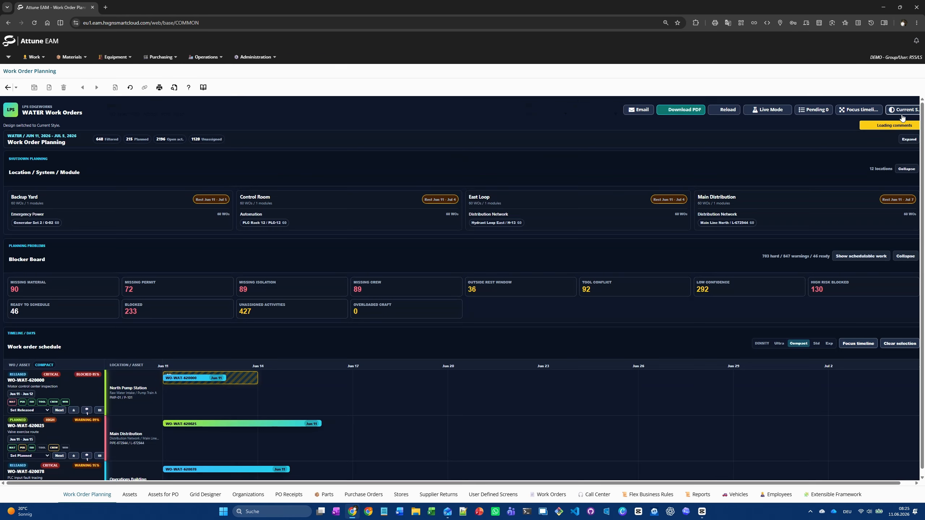
click(906, 114)
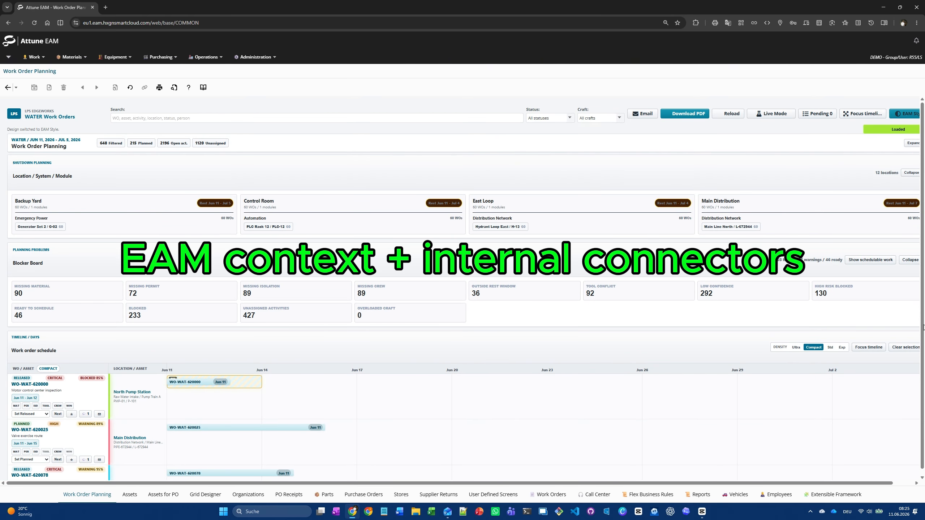
click(912, 143)
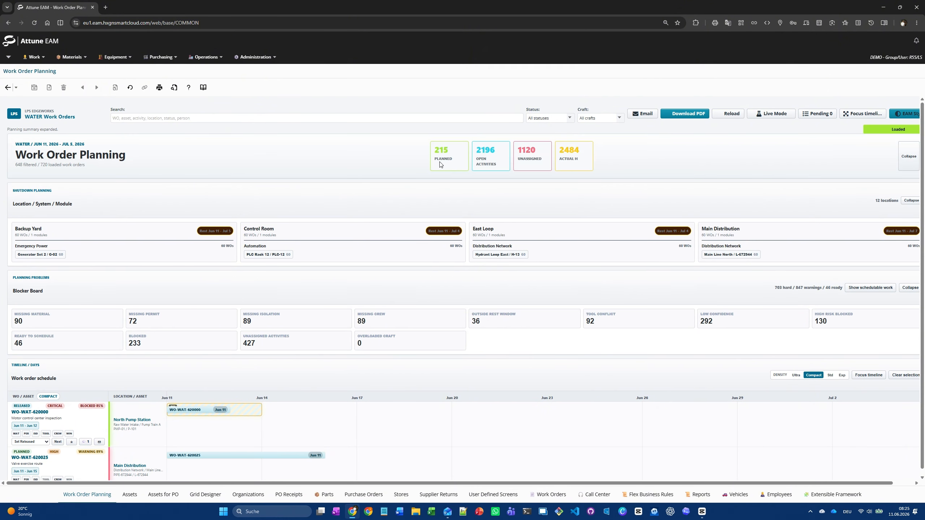
click(911, 153)
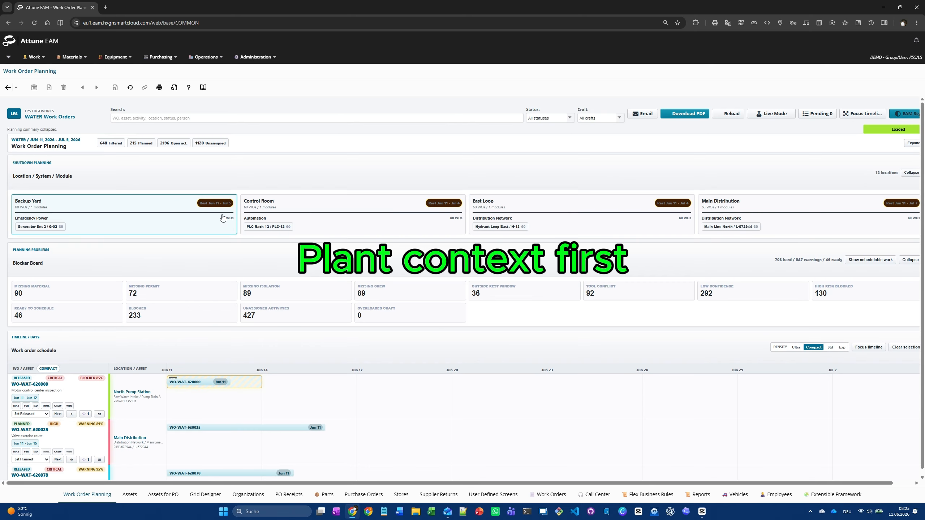
Filter the work orders by Backup Yard, by the Control Room's Automation system, and finally by the East Loop location.
click(179, 205)
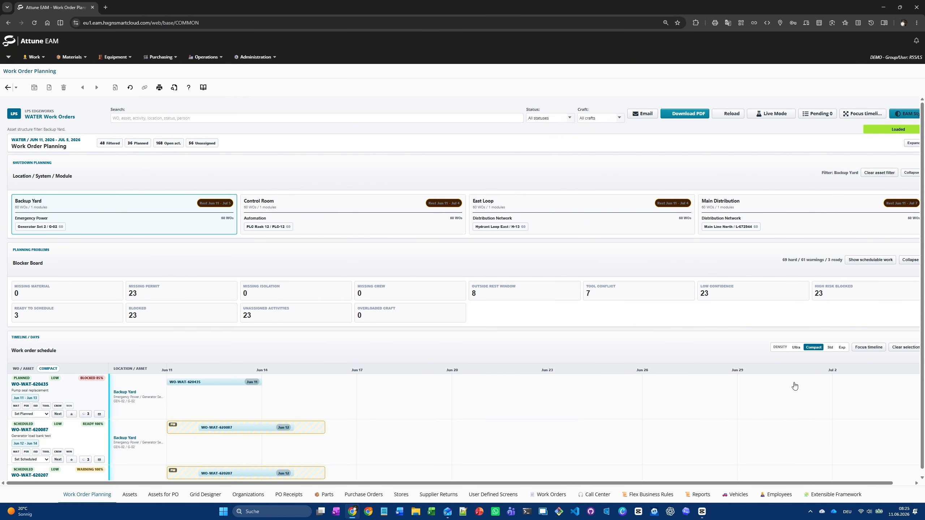
click(363, 216)
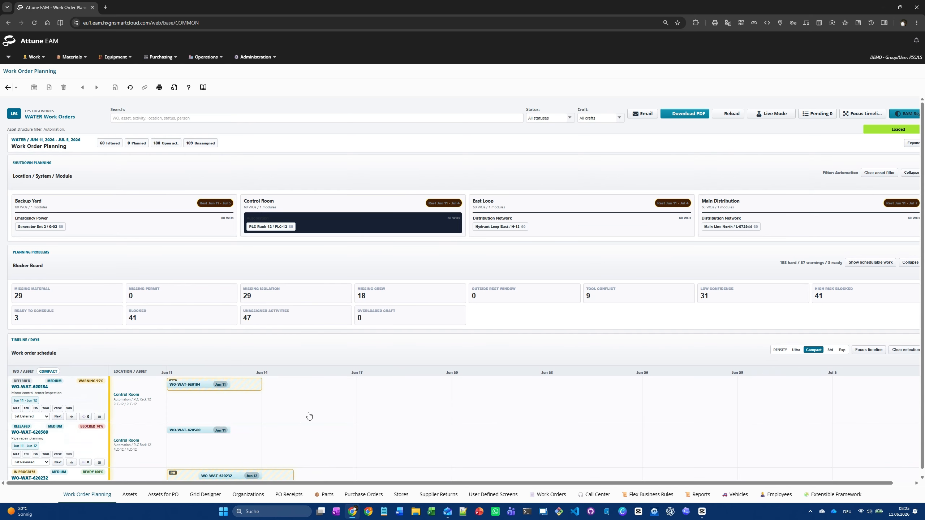
click(599, 207)
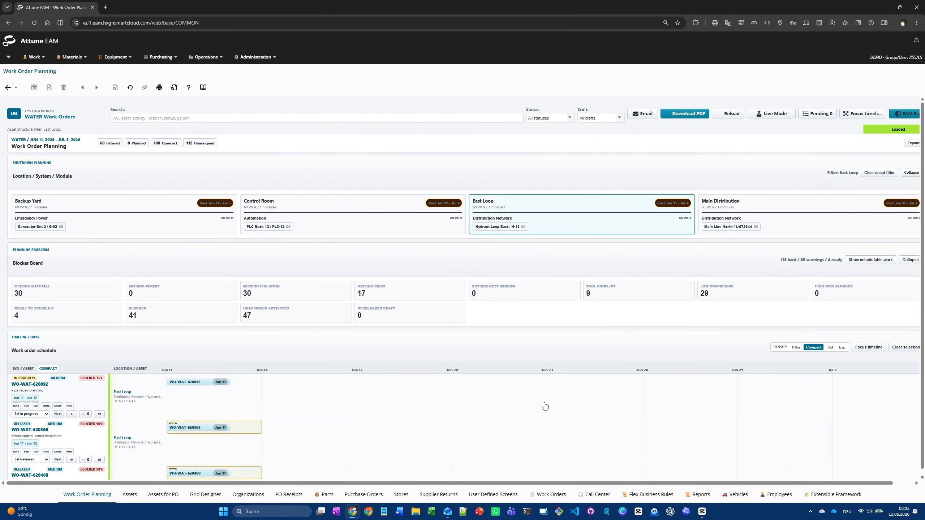
Collapse the Location / System / Module section and the Blocker Board above the schedule.
click(912, 173)
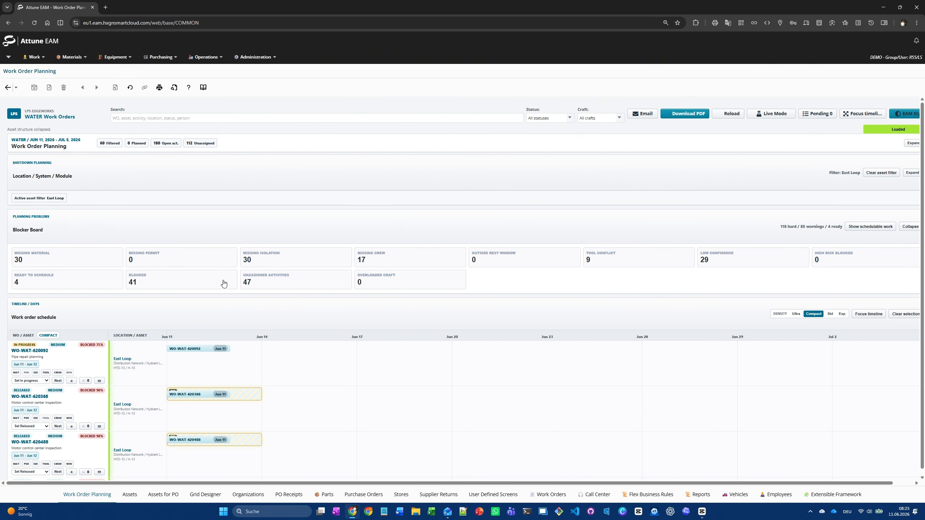
click(910, 226)
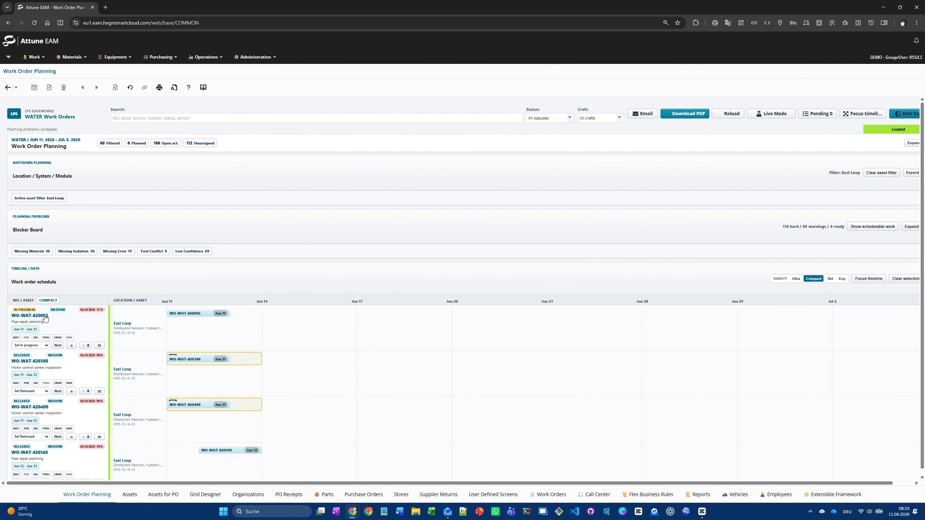
Compare the work order schedule in Ultra, Compact, Standard and Expanded row density, and return it to Compact.
mouse_move(27, 332)
click(797, 281)
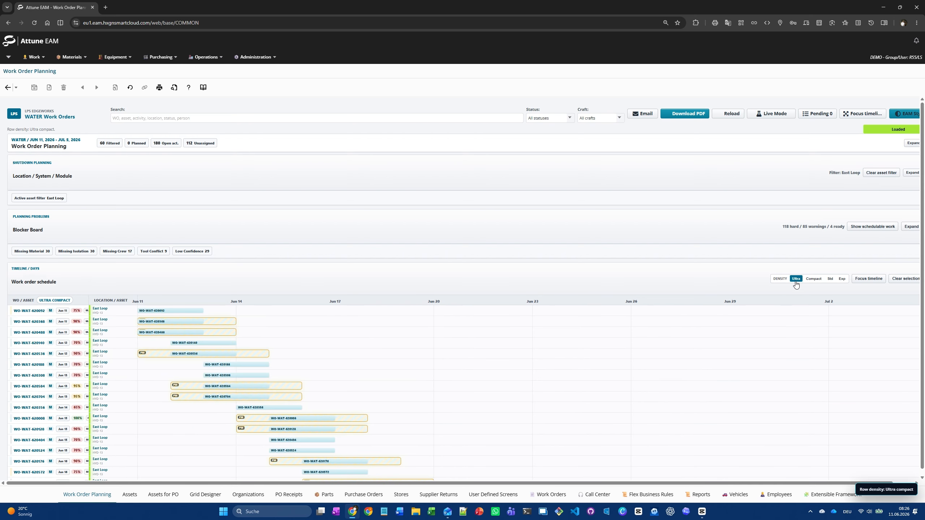
scroll(420, 395, down, 5)
scroll(422, 397, up, 5)
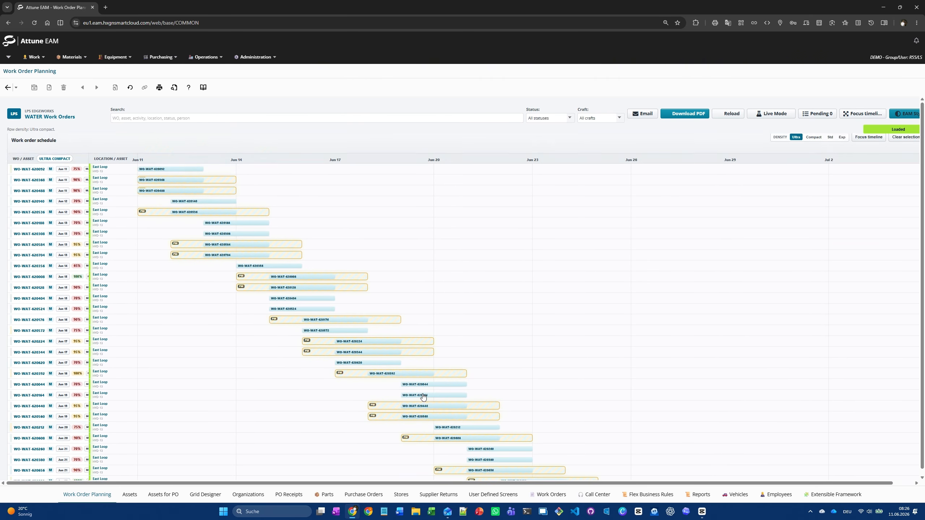
click(813, 279)
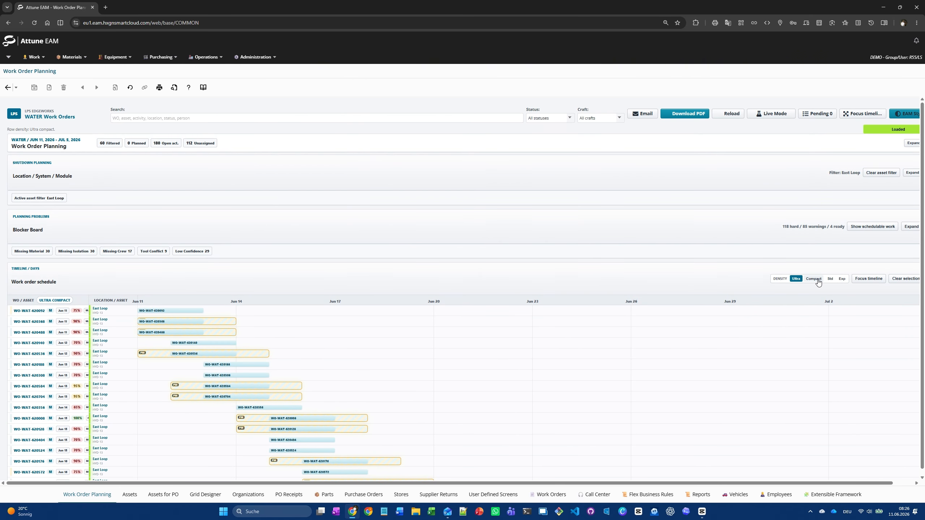
click(830, 279)
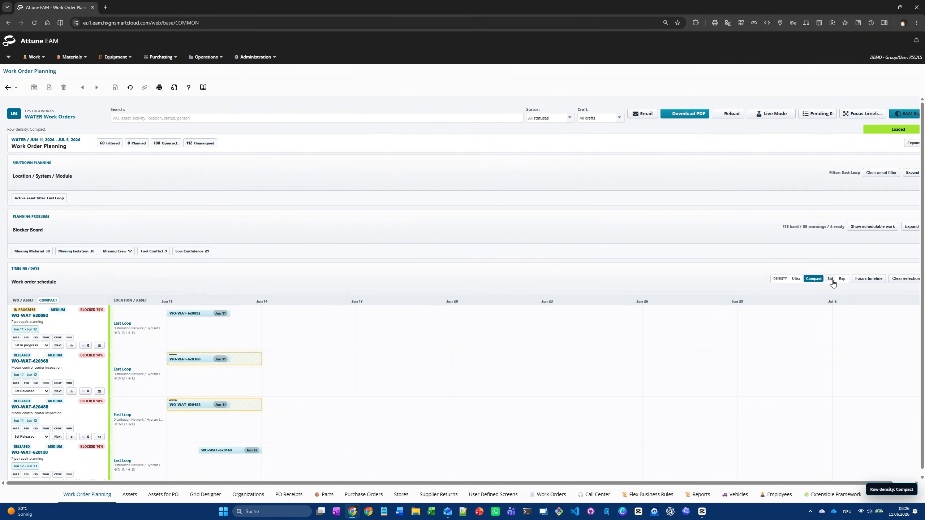
click(841, 279)
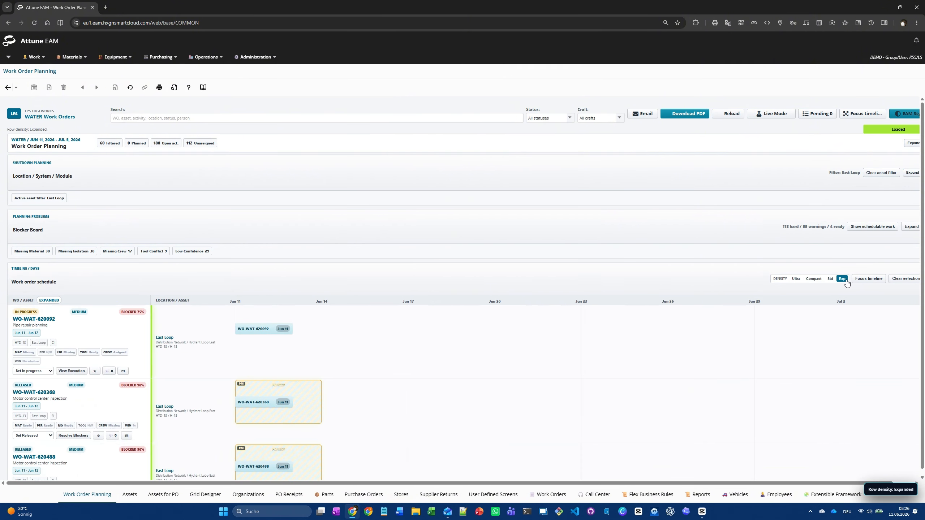
click(813, 279)
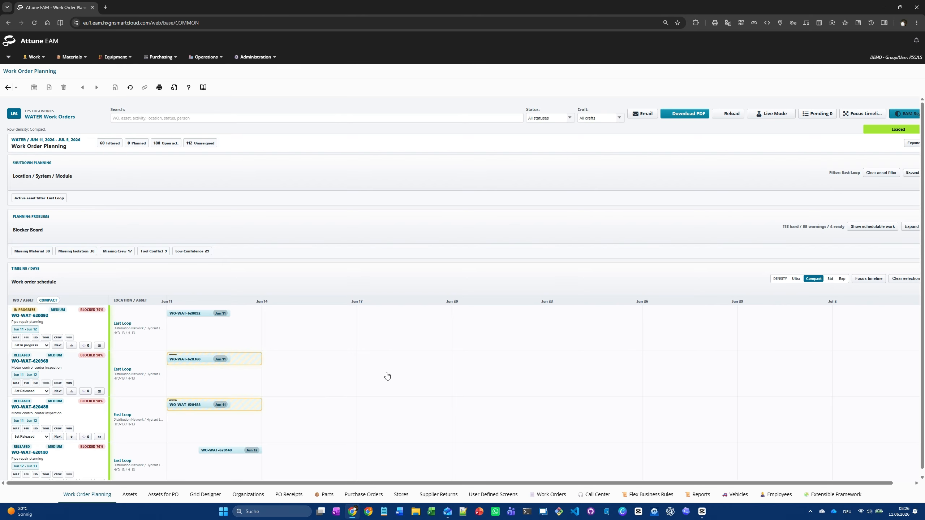
Reschedule the East Loop pipe repair work order to start on Jun 12 in the timeline and bring up its details.
scroll(265, 355, down, 3)
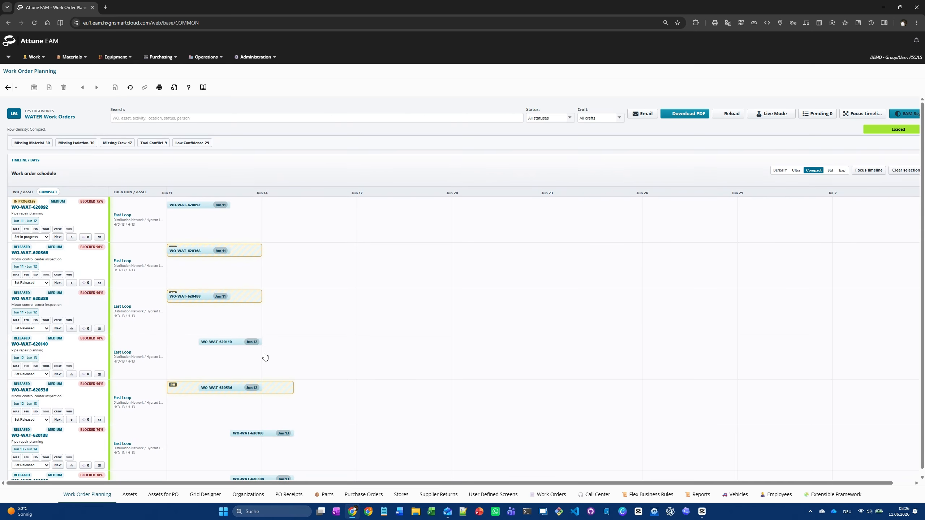
drag(229, 341, 225, 342)
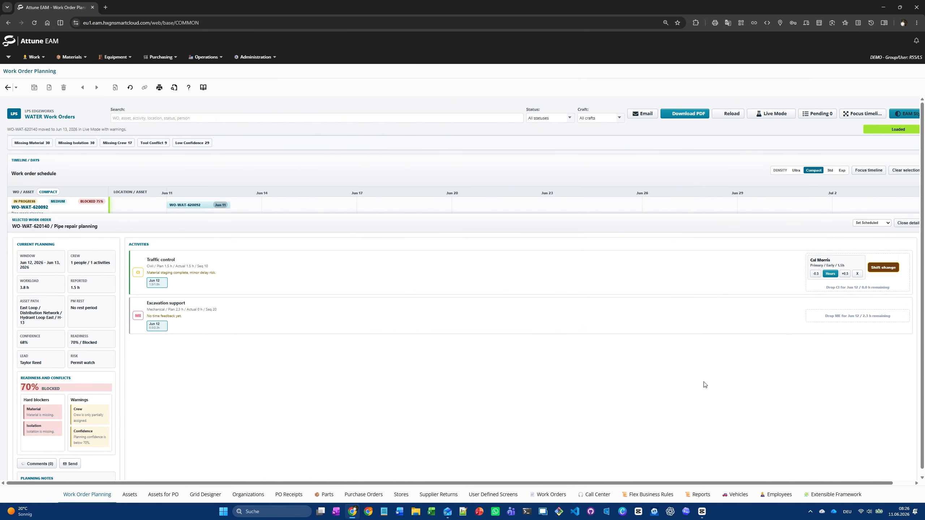
Assign a recommended early-shift mechanic to the Excavation support activity with about 1.6 planned hours.
click(261, 321)
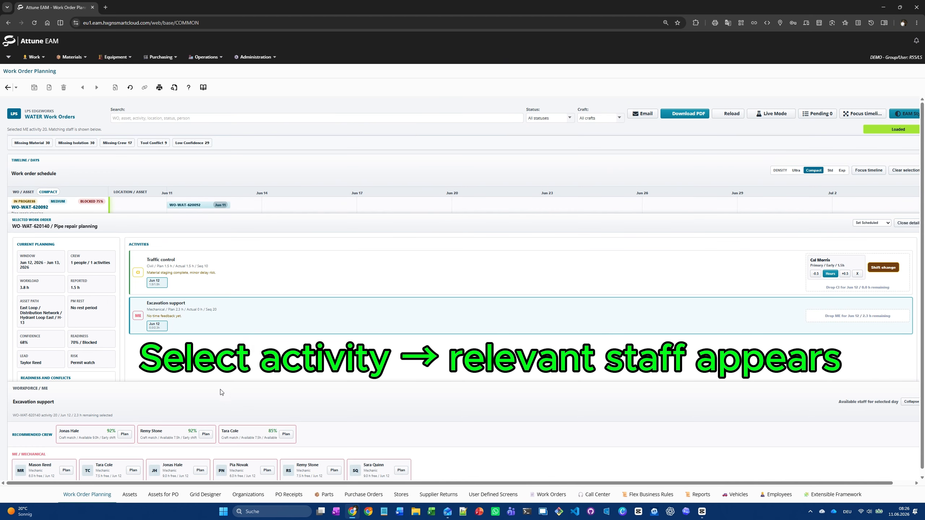
click(206, 435)
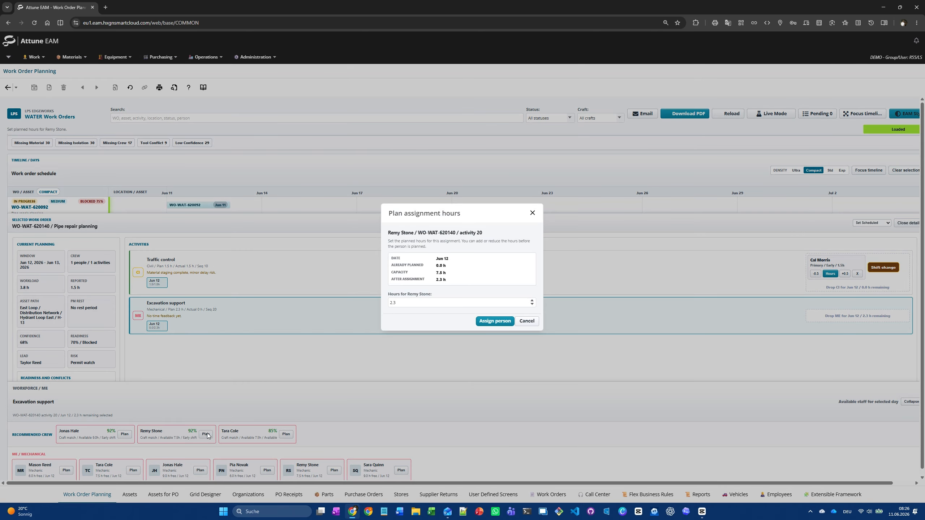
click(534, 306)
click(534, 306)
click(534, 306)
click(505, 323)
Assign an additional recommended mechanic to the Excavation support activity with 0.25 planned hours.
click(284, 434)
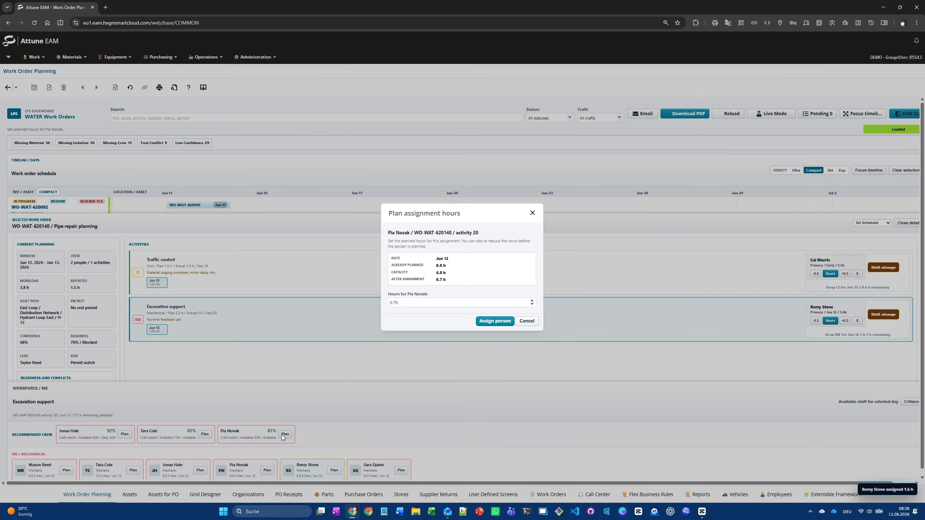
click(533, 304)
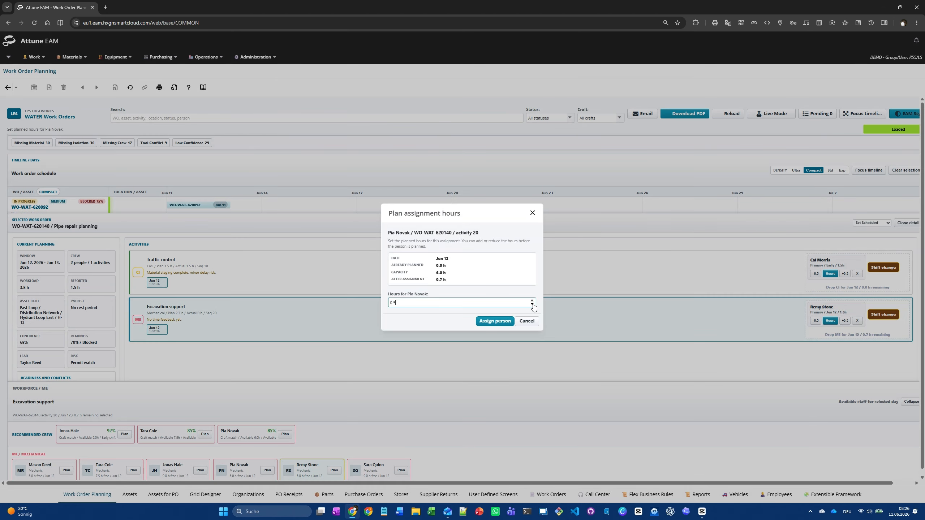
click(496, 322)
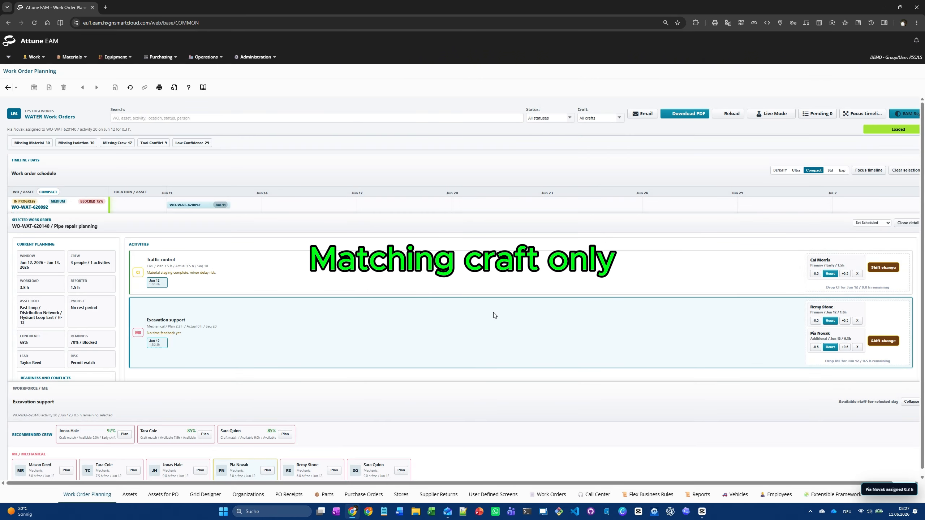
Review the status options of the selected pipe repair work order and close its details.
click(885, 223)
click(874, 248)
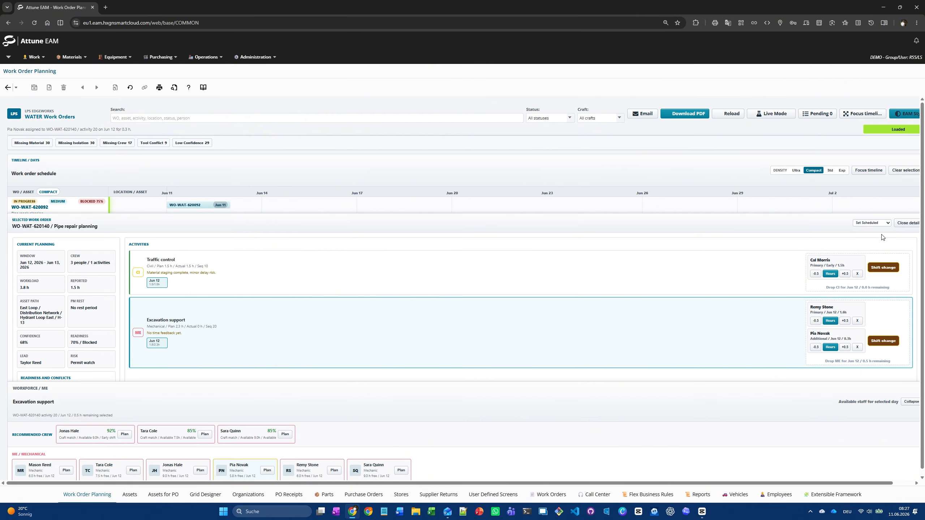
click(897, 224)
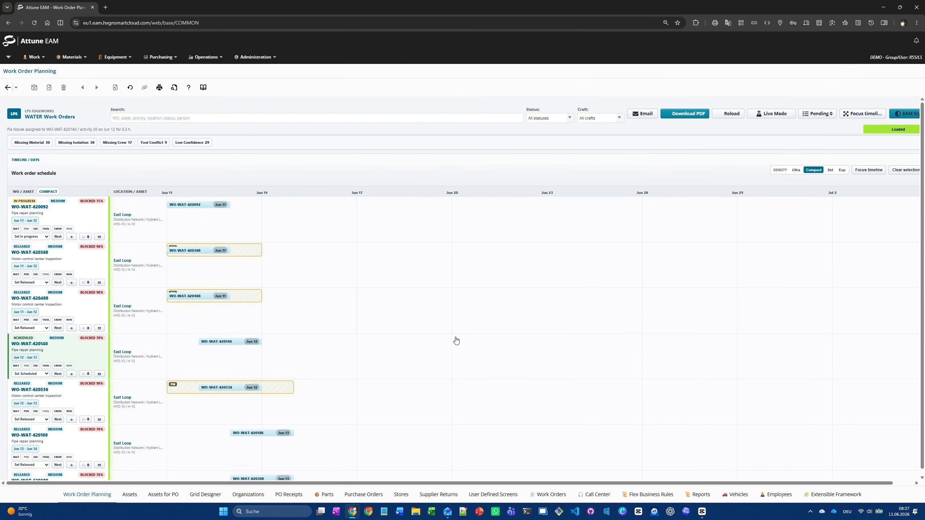
Switch the planning board from Live Mode to What-if Simulation.
scroll(456, 340, down, 1)
scroll(455, 341, down, 2)
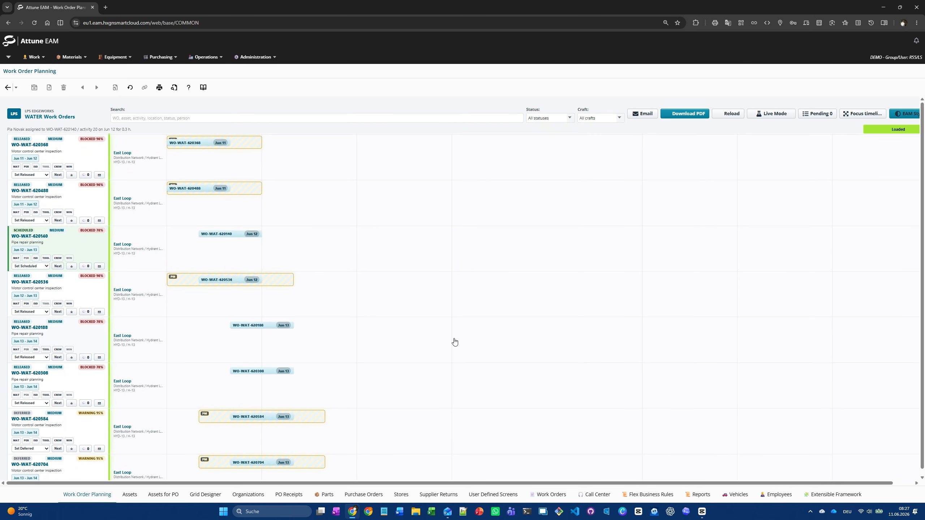
scroll(455, 341, up, 6)
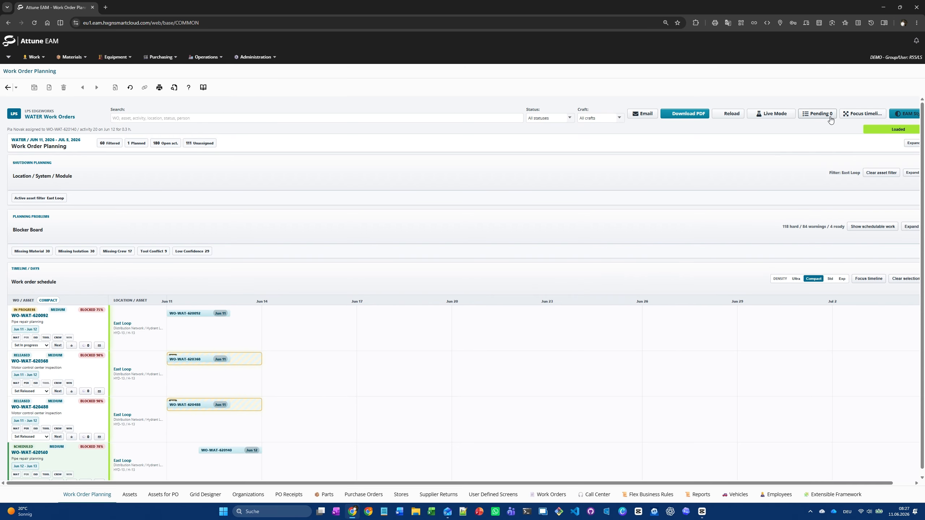
click(786, 115)
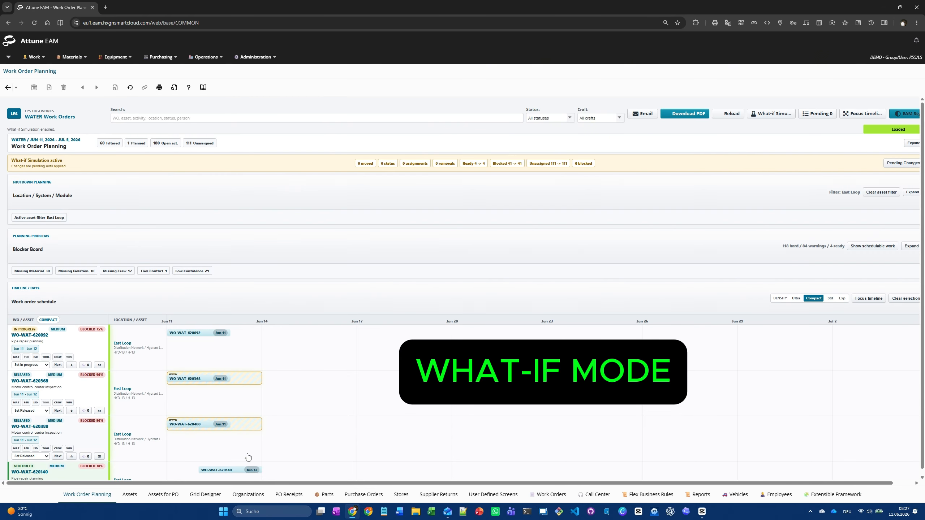
Simulate 0.25 planned hours for the primary crew member on the Traffic control activity of the Jun 12 pipe repair work order.
click(236, 471)
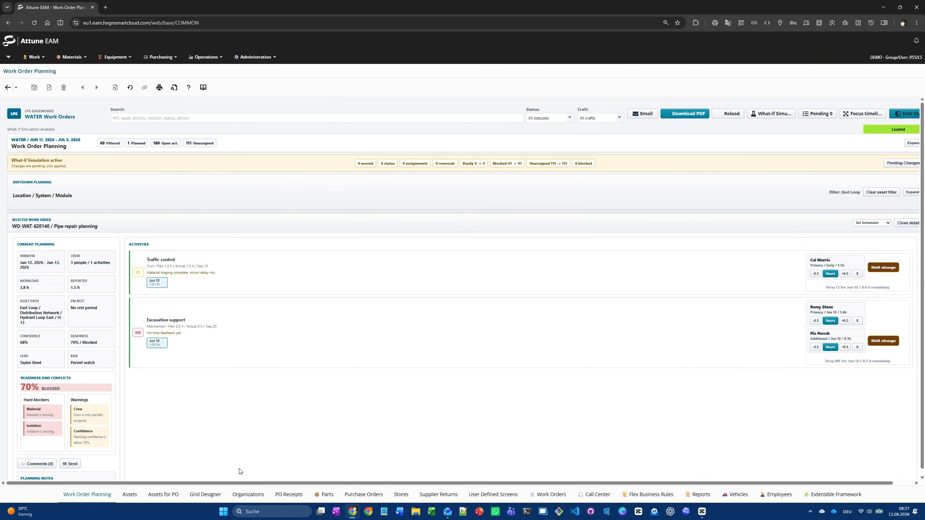
click(828, 274)
click(828, 275)
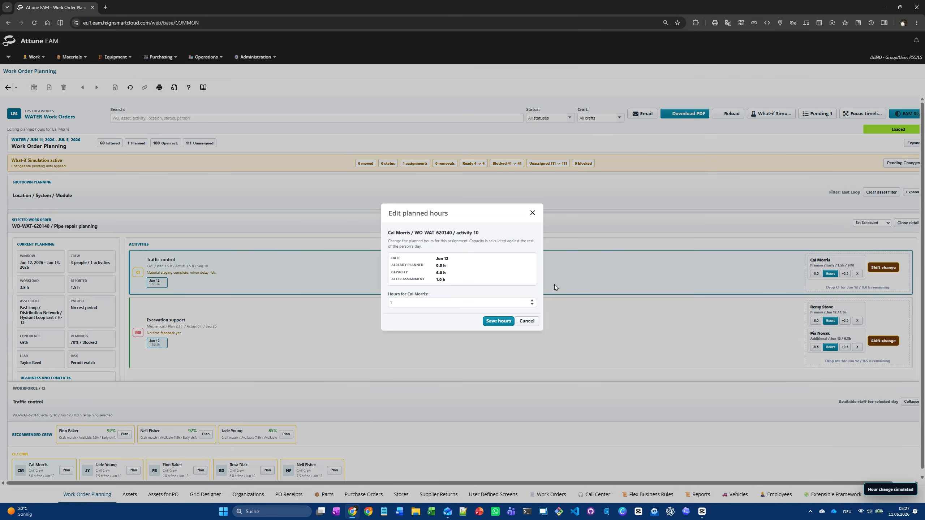
click(532, 305)
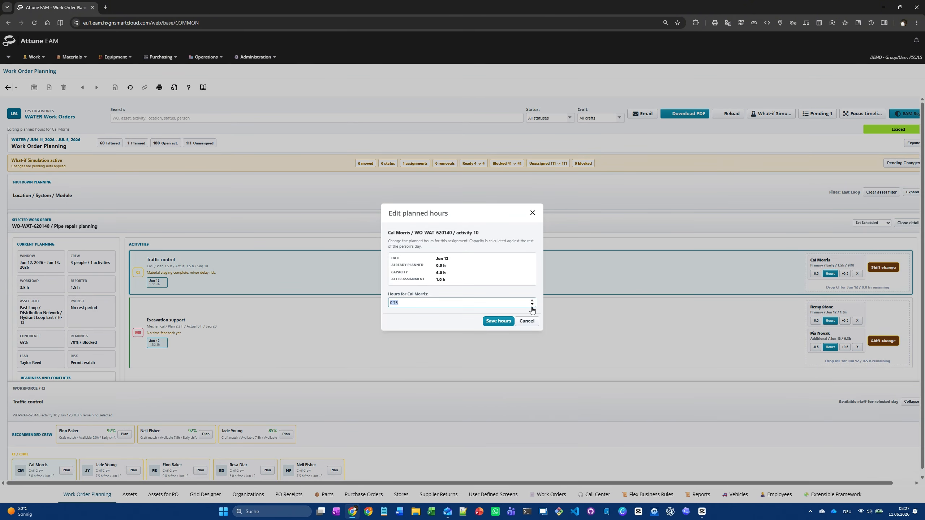
click(506, 320)
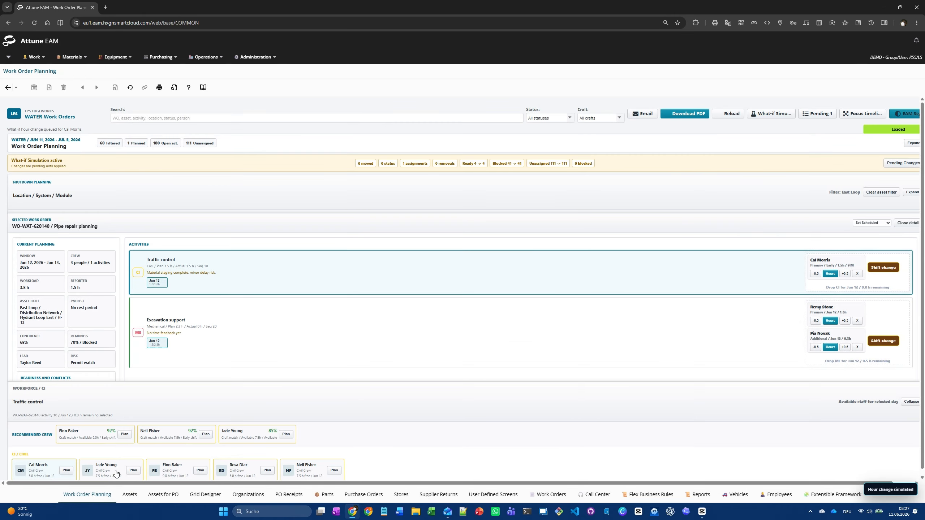
Simulate assigning an additional civil crew member to the Traffic control activity with 1.5 planned hours.
click(133, 470)
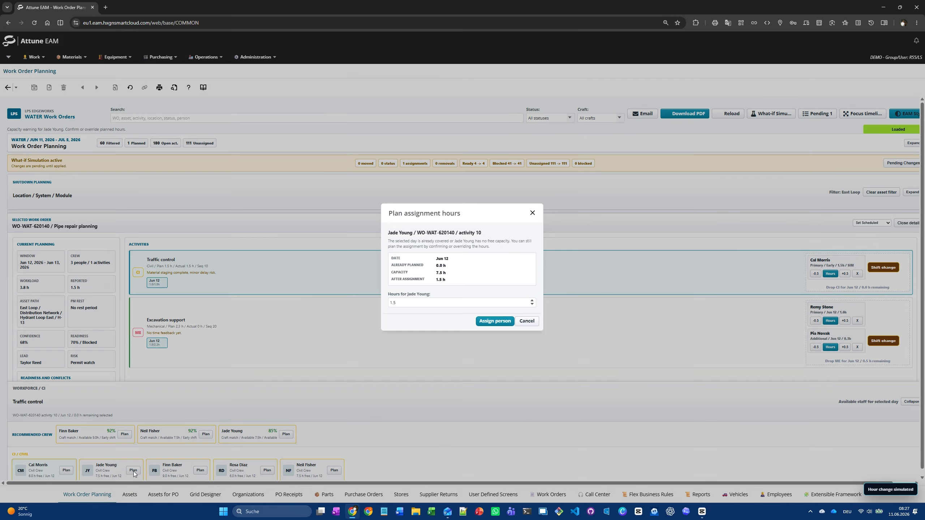
click(483, 321)
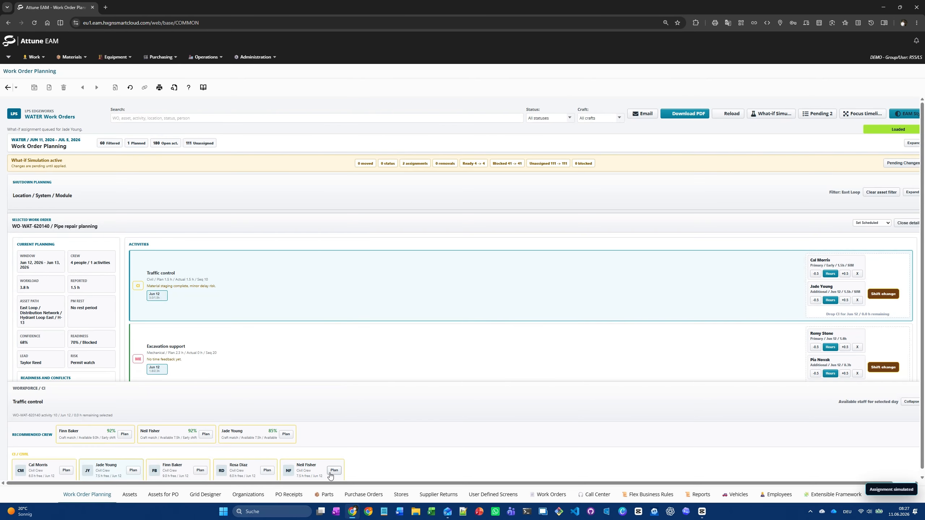
Collapse the workforce area, simulate an In progress status for the selected pipe repair work order, and close its details.
scroll(106, 334, down, 1)
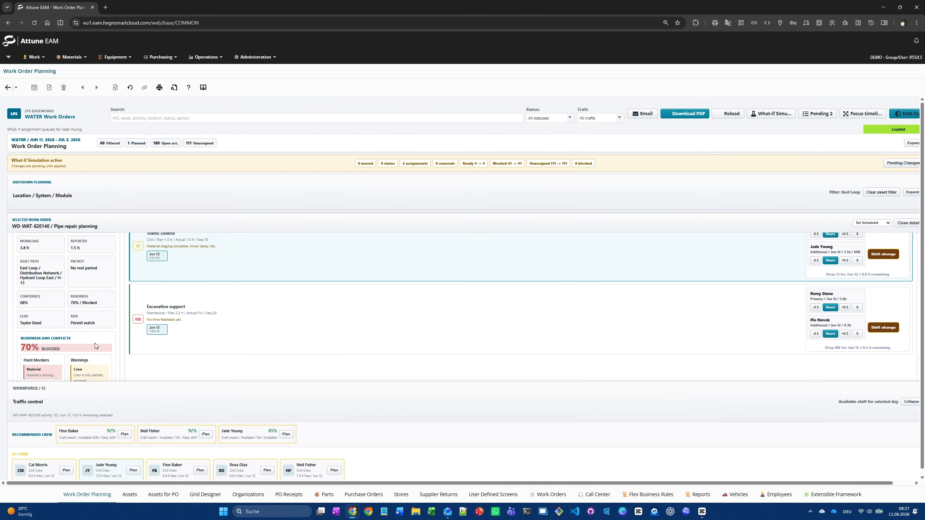
click(910, 402)
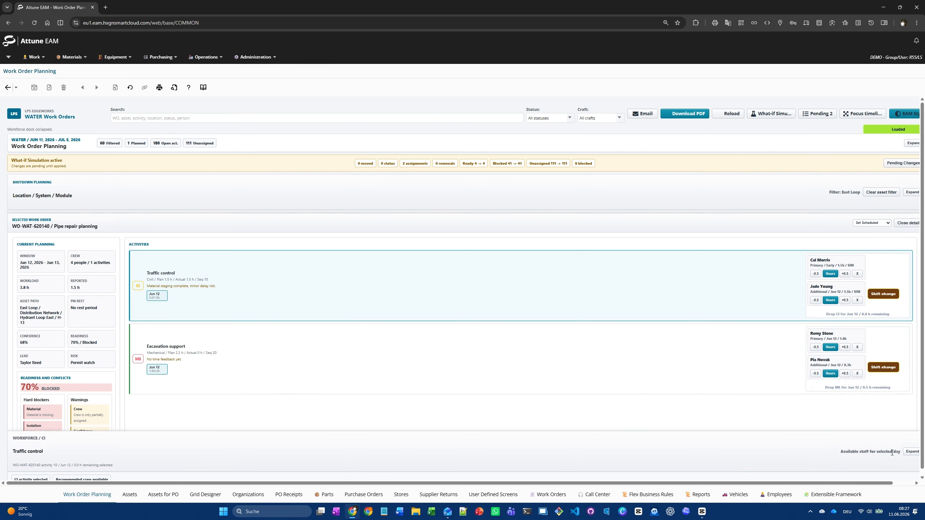
click(884, 223)
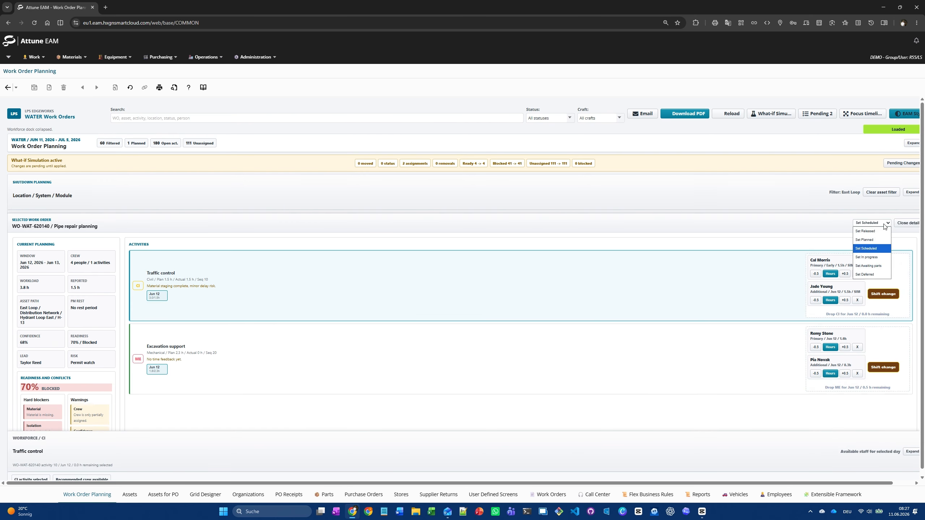
click(878, 257)
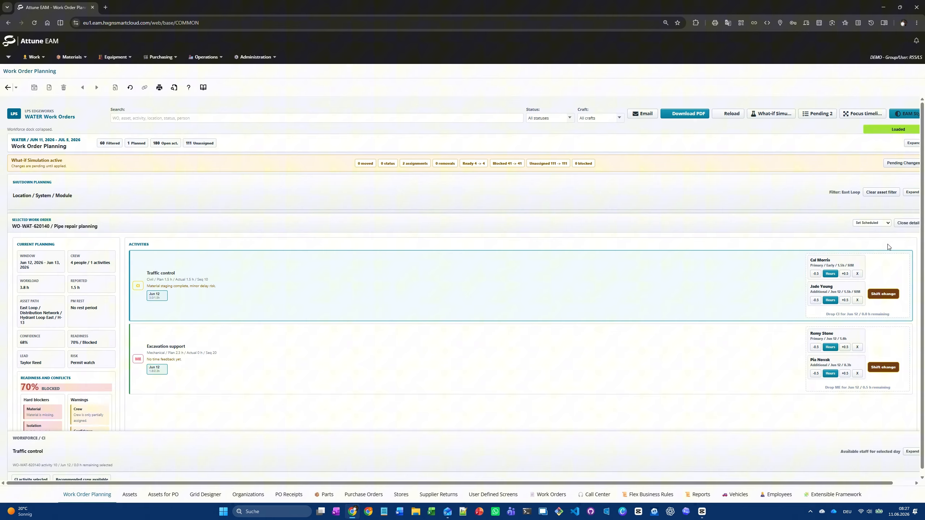
click(900, 227)
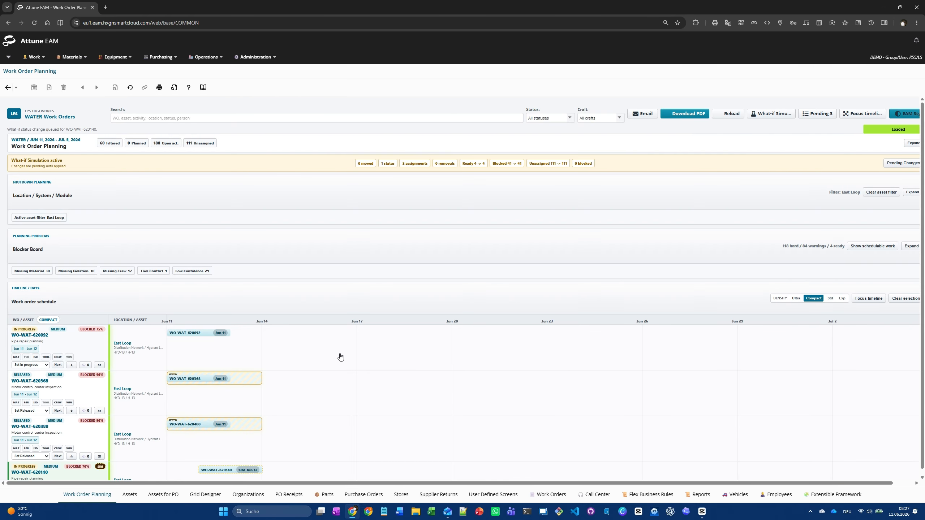
Expand the Location / System / Module structure and filter the work order schedule to Backup Yard.
scroll(76, 389, down, 3)
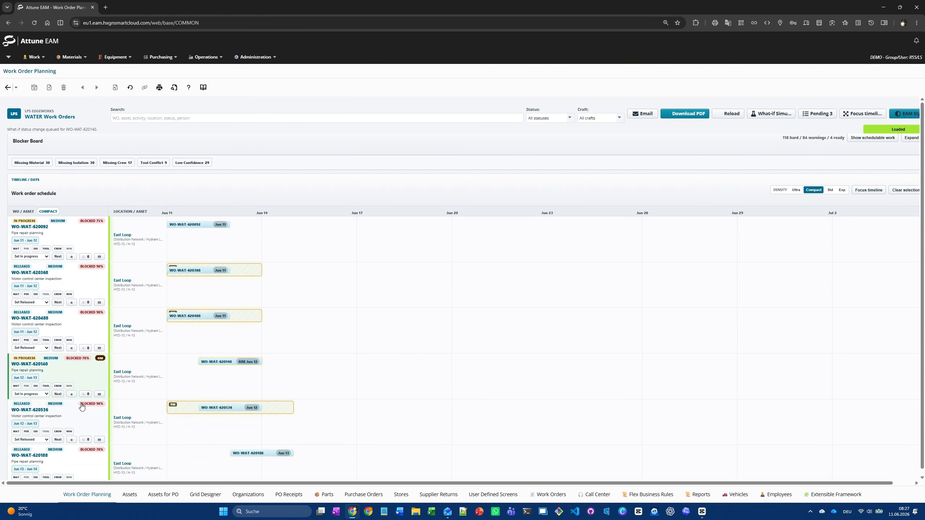
scroll(81, 408, down, 2)
scroll(87, 400, down, 1)
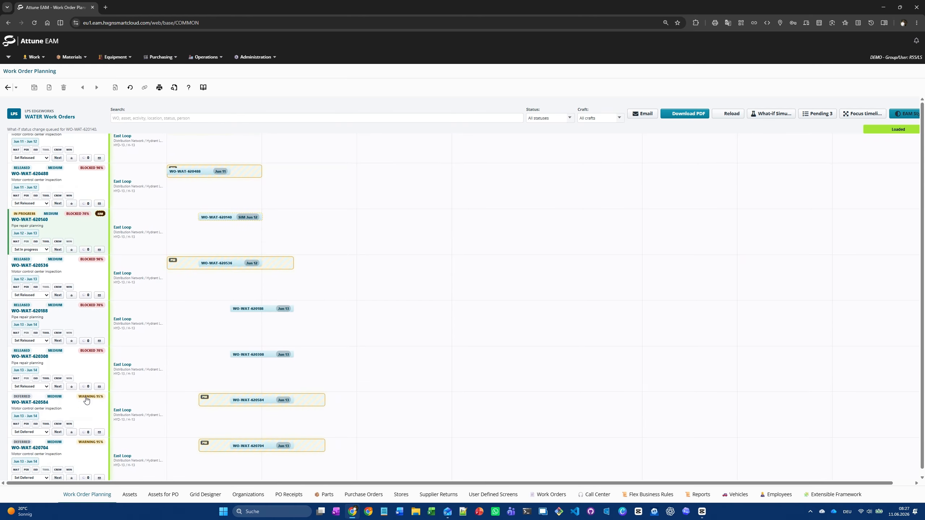
scroll(88, 407, down, 6)
scroll(89, 413, down, 3)
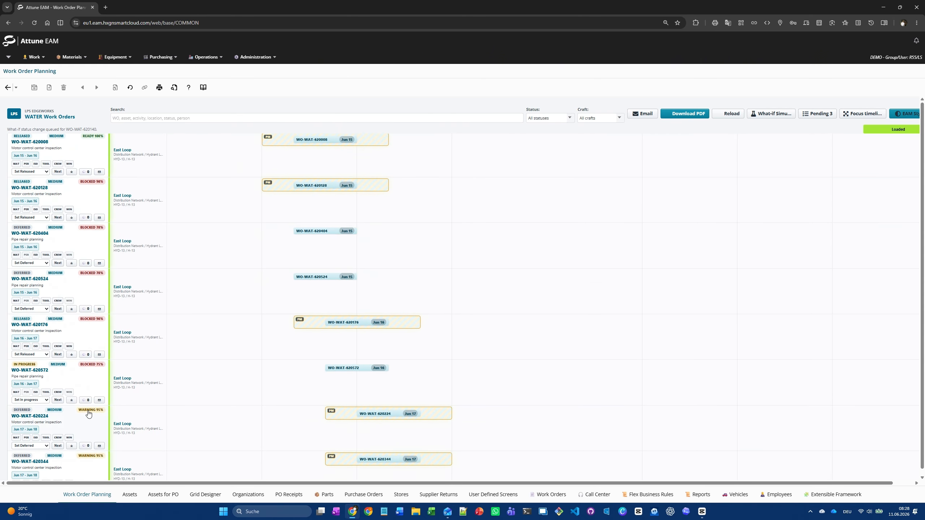
scroll(88, 413, up, 9)
scroll(89, 413, up, 6)
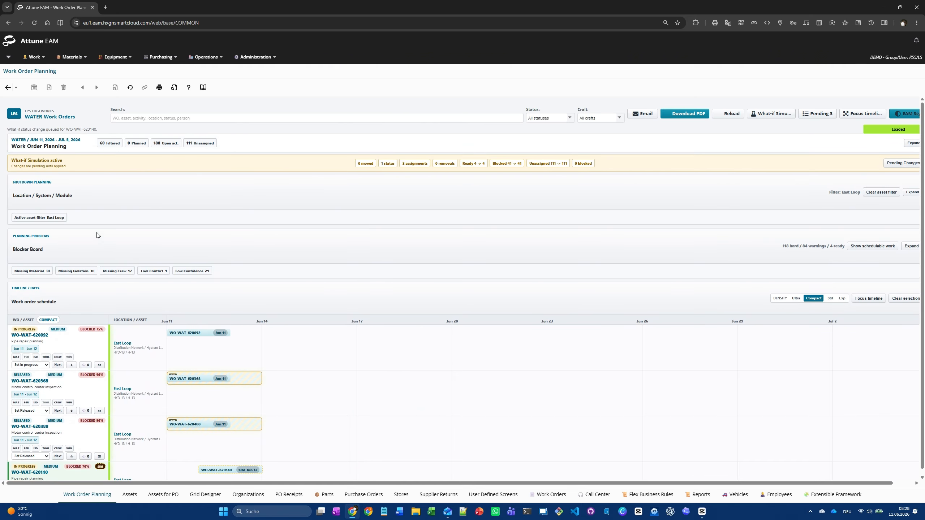
click(909, 194)
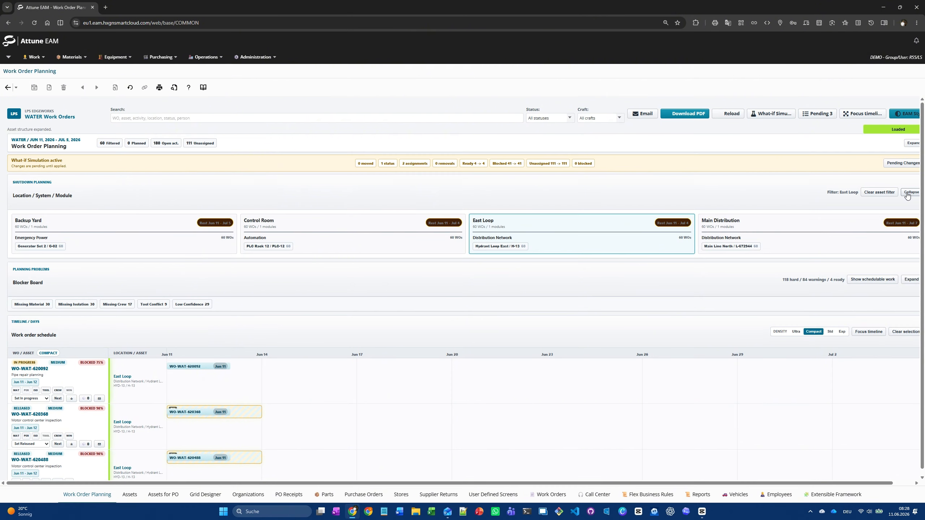
click(160, 230)
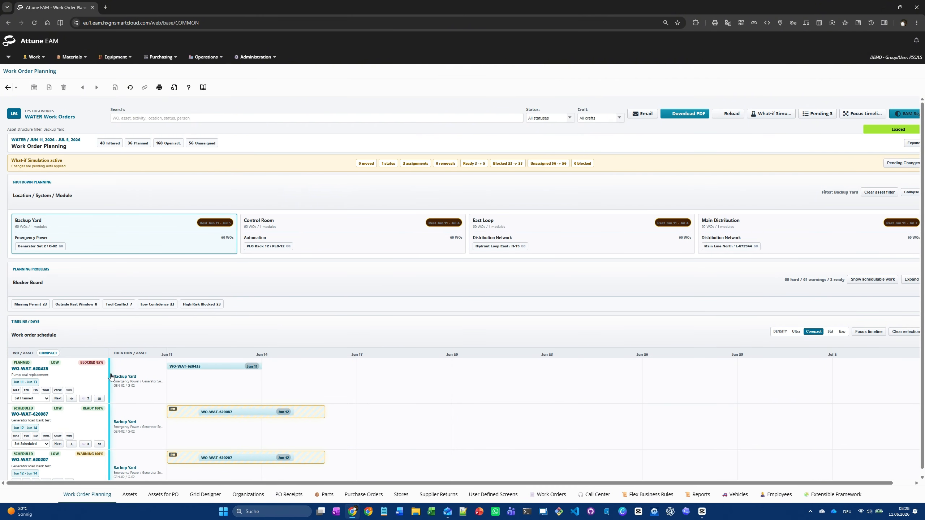
Pin the two awaiting-parts pump seal replacements starting Jun 12 and the scheduled one starting Jun 14, and show only this focus group.
click(90, 399)
scroll(74, 407, down, 4)
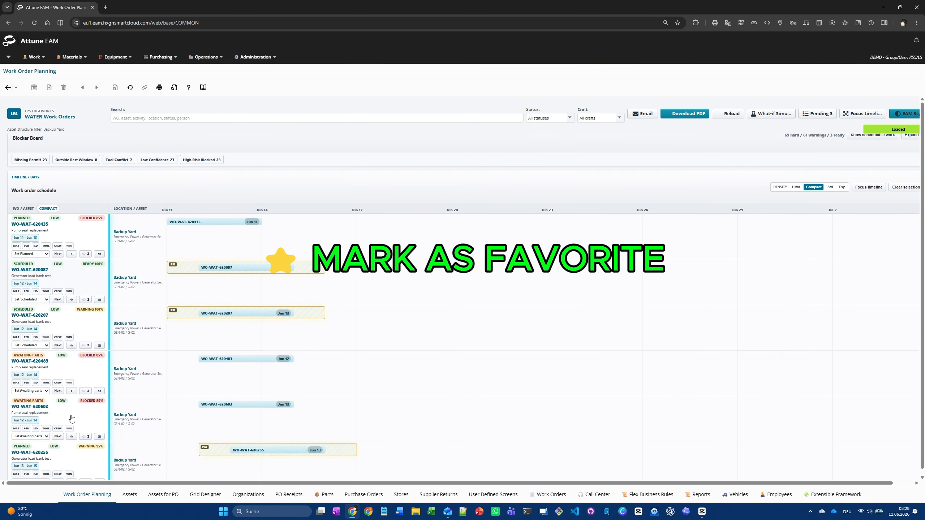
click(72, 391)
scroll(74, 417, down, 2)
click(72, 427)
click(72, 473)
scroll(279, 248, up, 5)
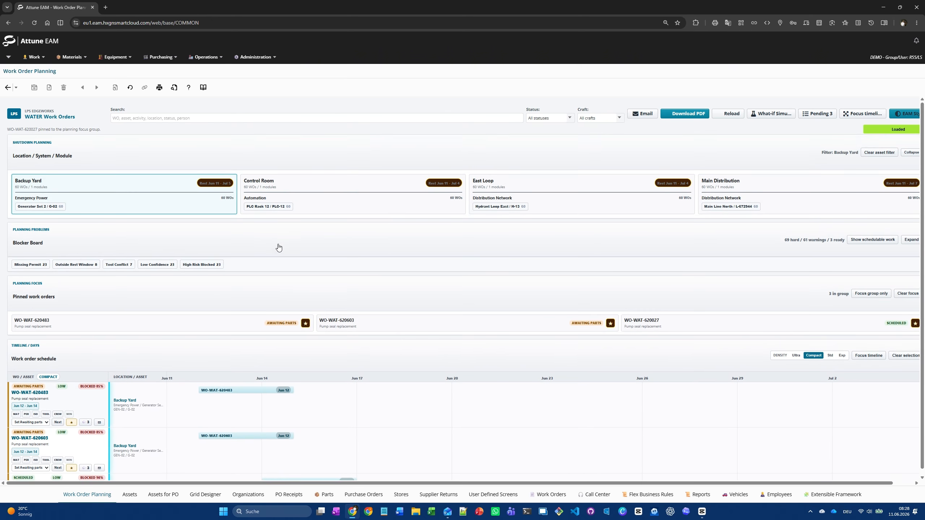
click(862, 338)
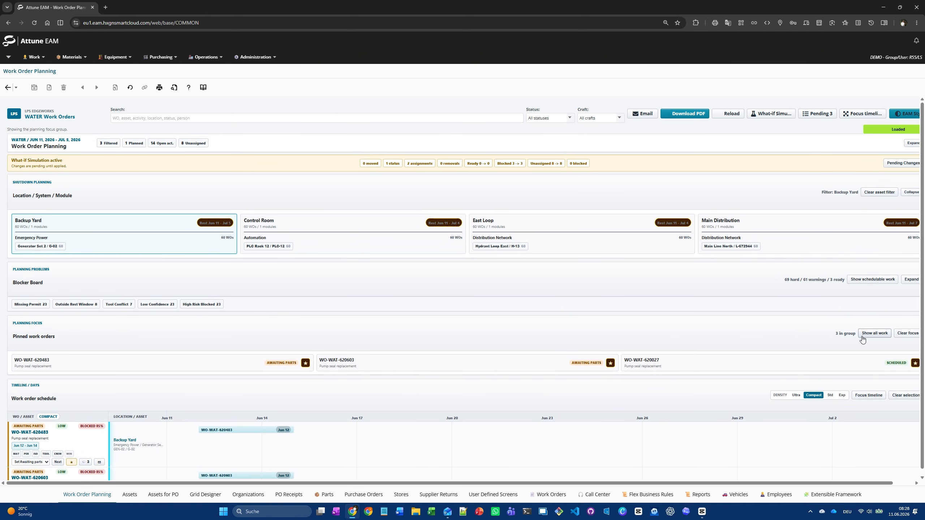
scroll(506, 348, down, 4)
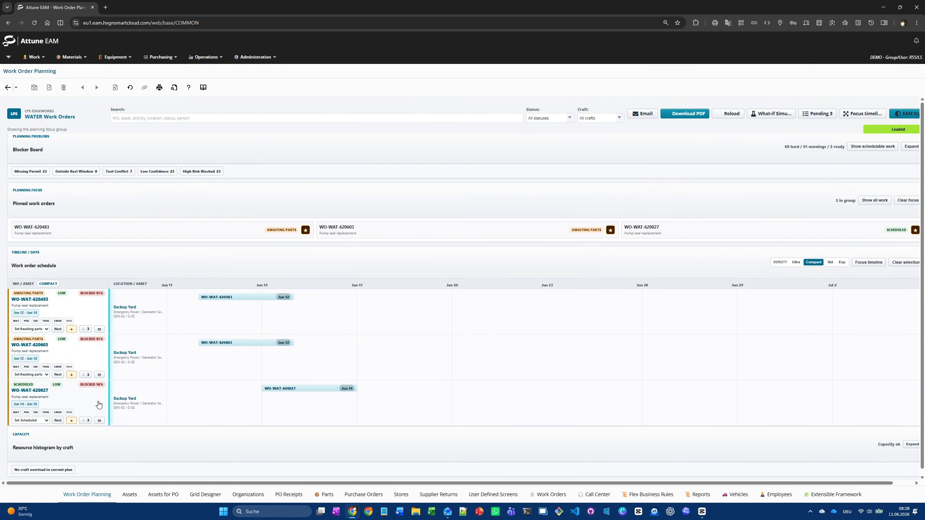
Simulate assigning two operators at 4.5 planned hours each to Remove guard and coupling on the second pinned pump seal replacement.
click(261, 344)
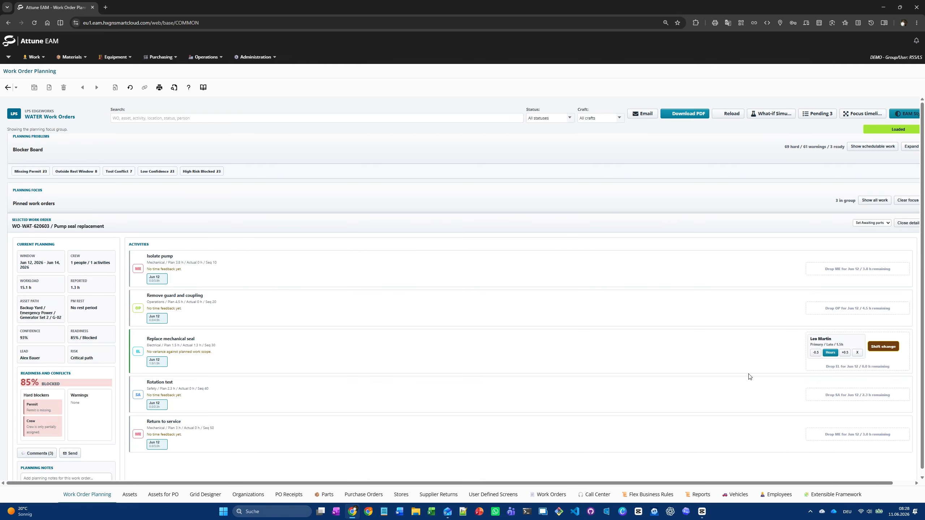
click(265, 298)
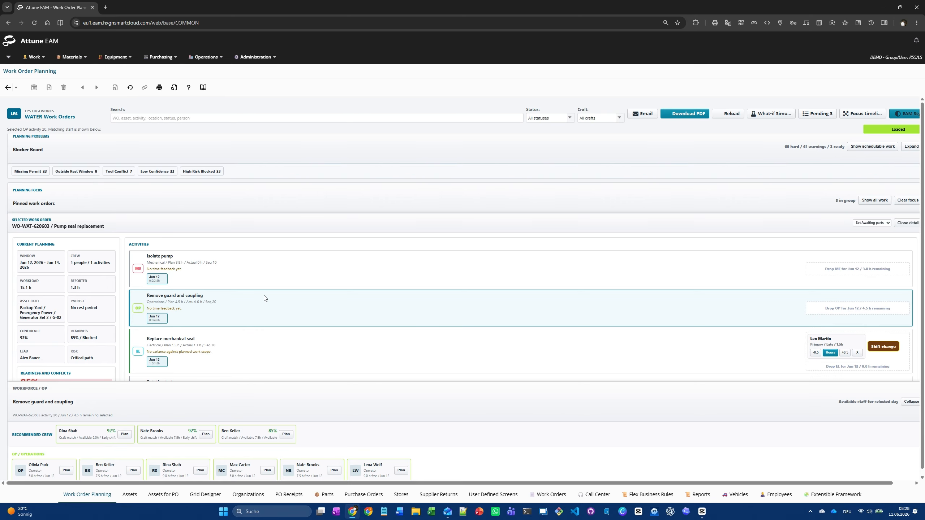
click(266, 471)
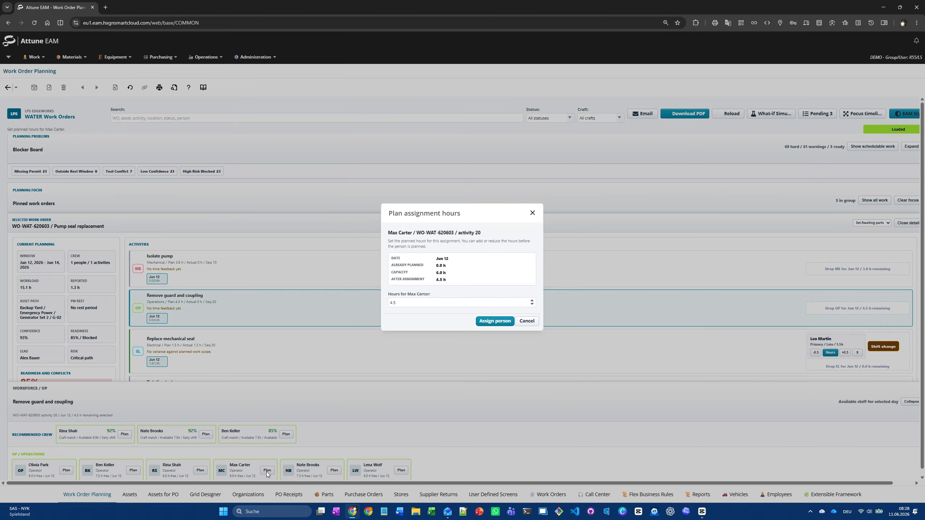
click(495, 321)
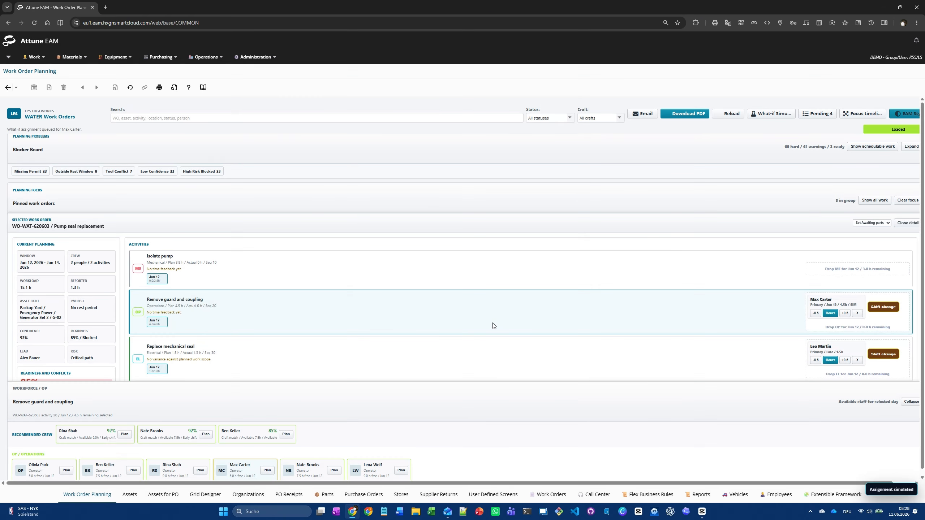
click(334, 471)
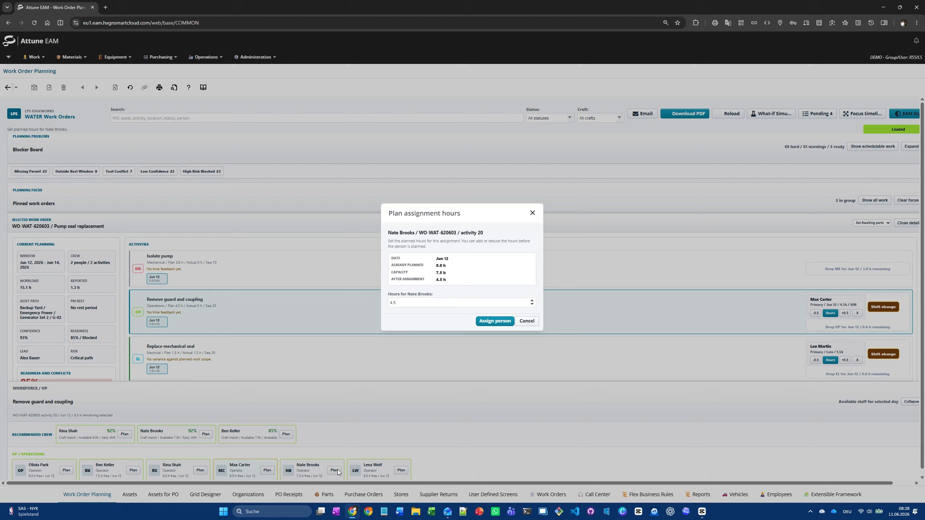
click(487, 320)
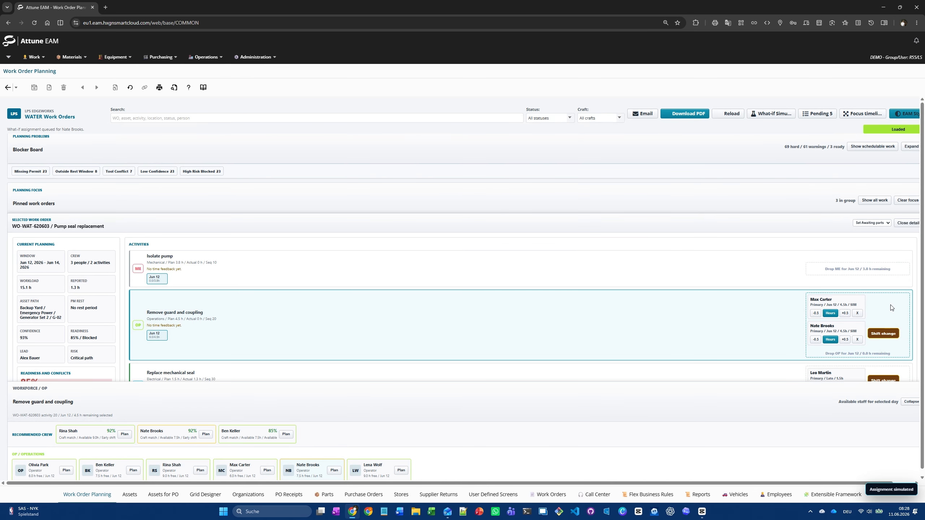
Simulate a Deferred status for the selected pump seal replacement work order and close its details.
click(888, 224)
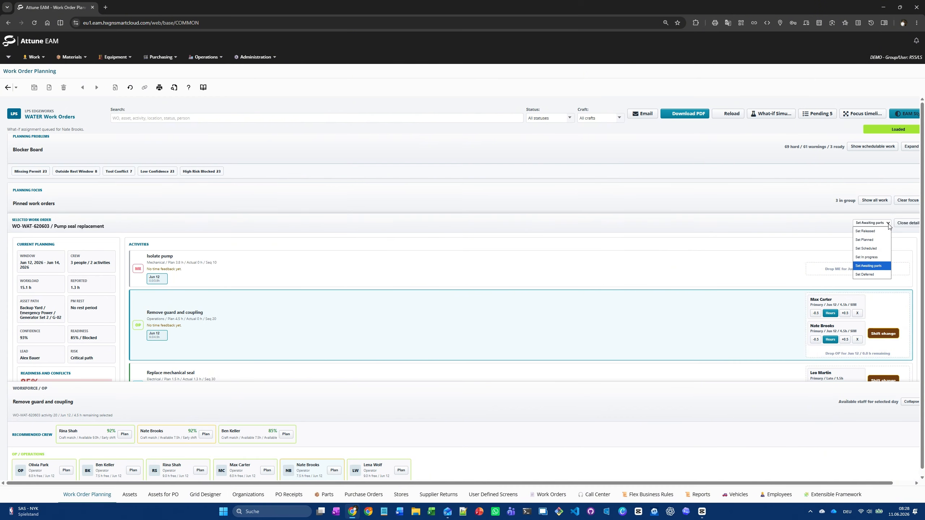
click(878, 275)
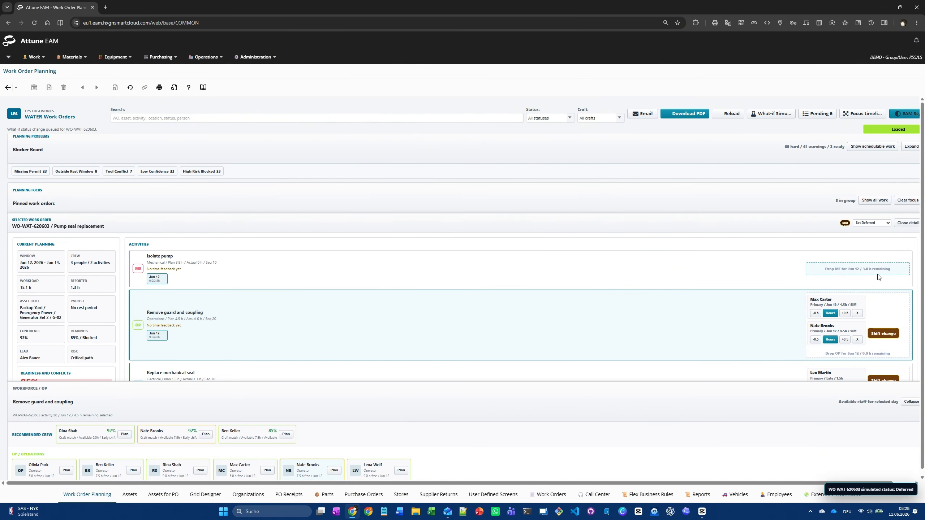
click(907, 223)
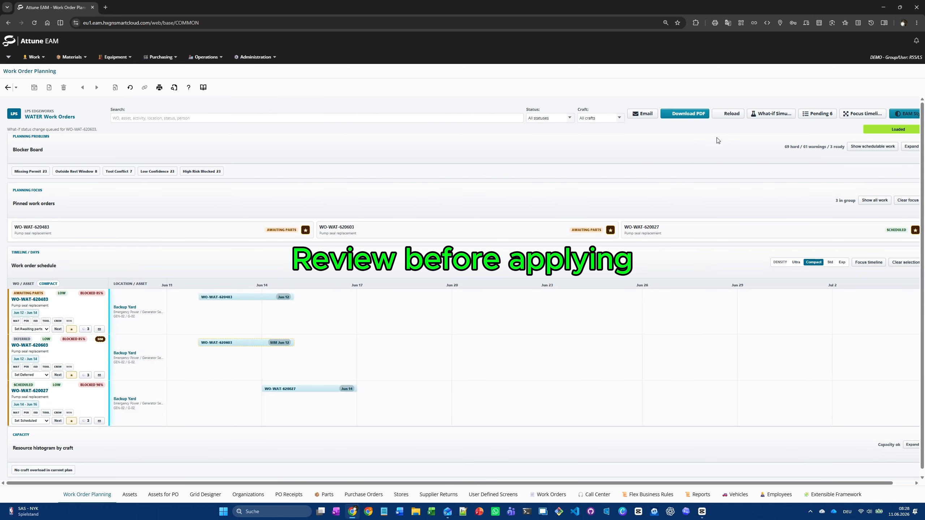
Review the pending changes, apply all valid ones, and exit the simulation to return to Live Mode.
click(824, 114)
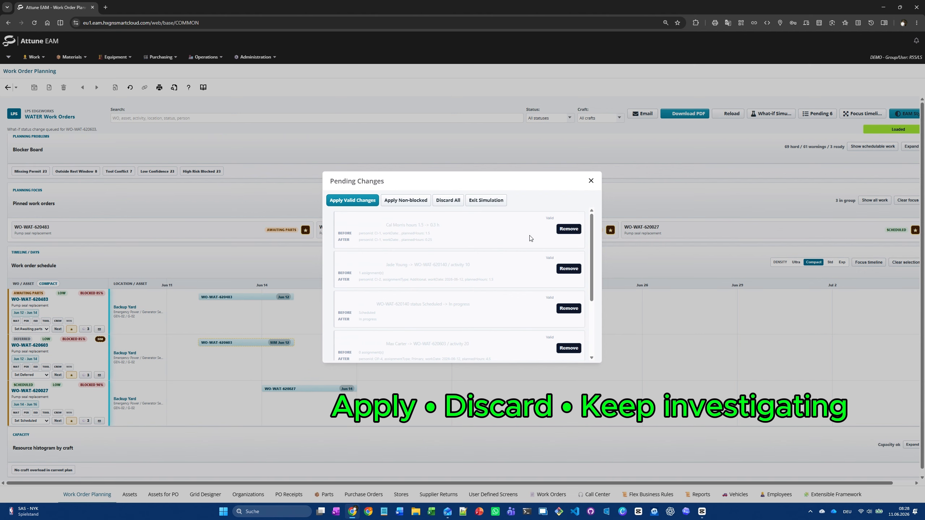
scroll(532, 293, down, 3)
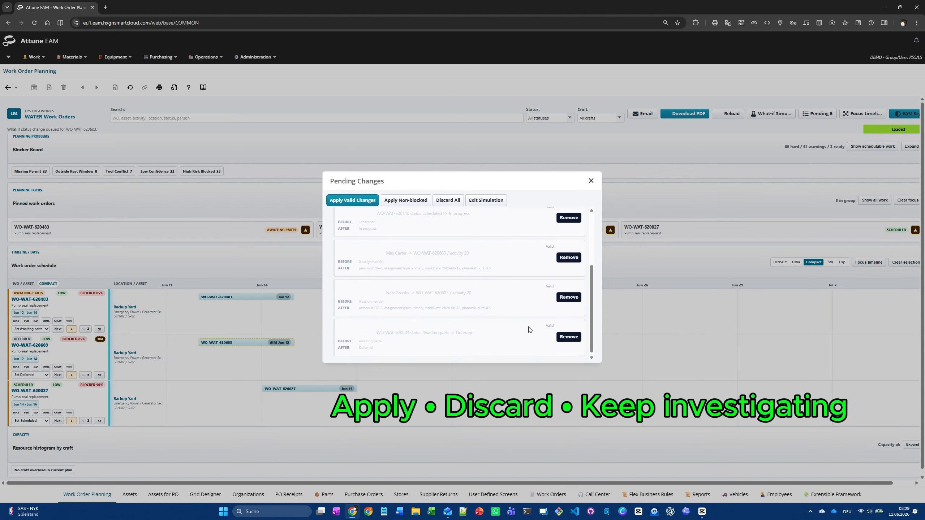
click(366, 201)
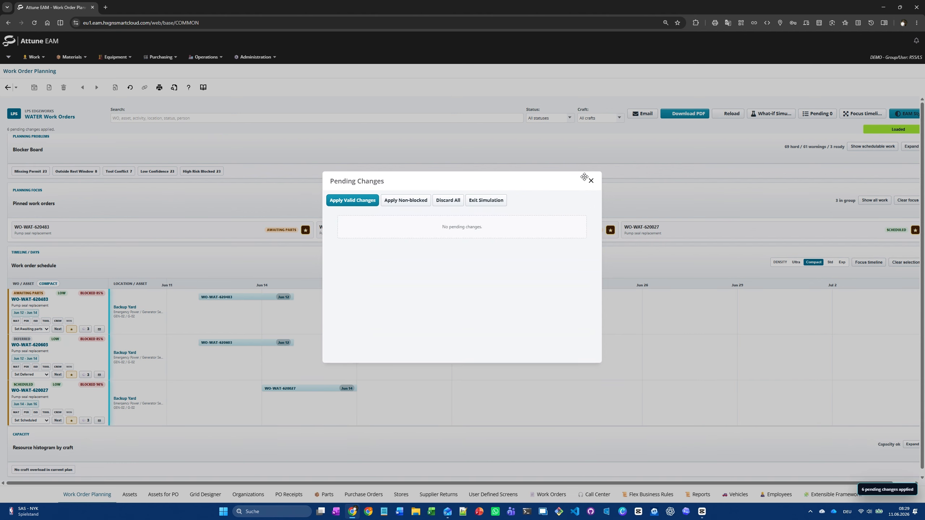
click(486, 201)
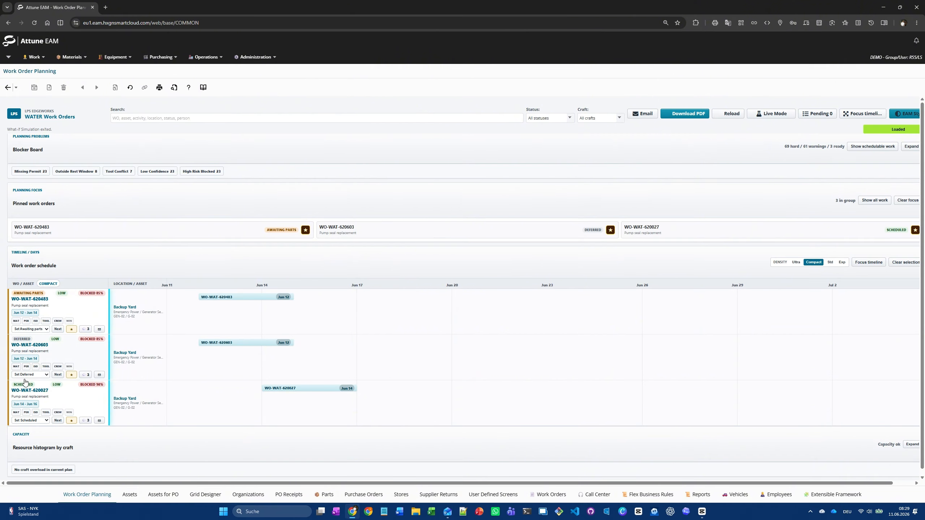
Generate an Outlook email draft for the deferred pump seal replacement, inspect its planning summary, and return to the planning board.
click(99, 375)
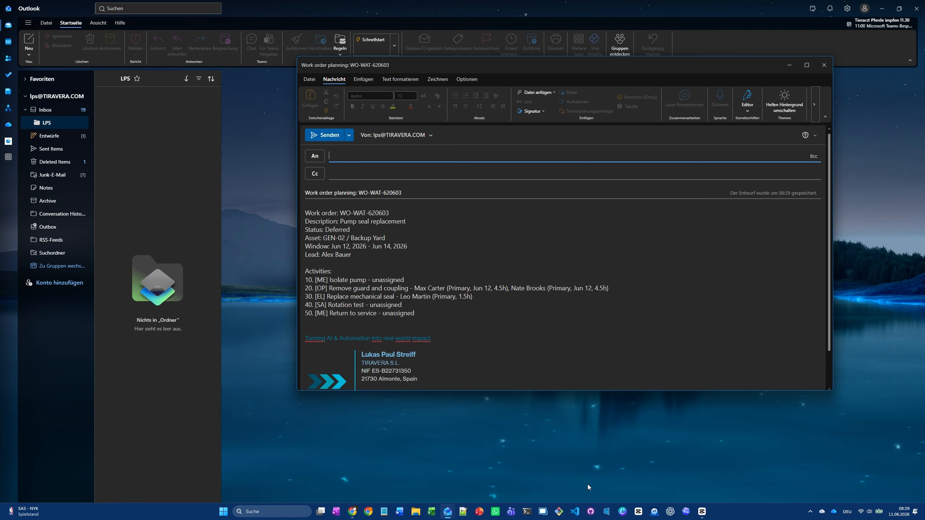
key(alt+F4)
key(alt+Tab)
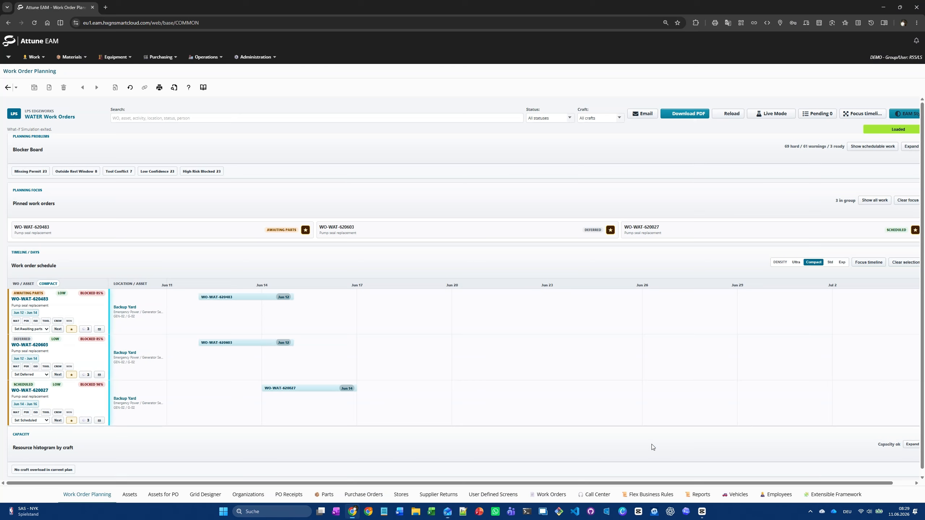